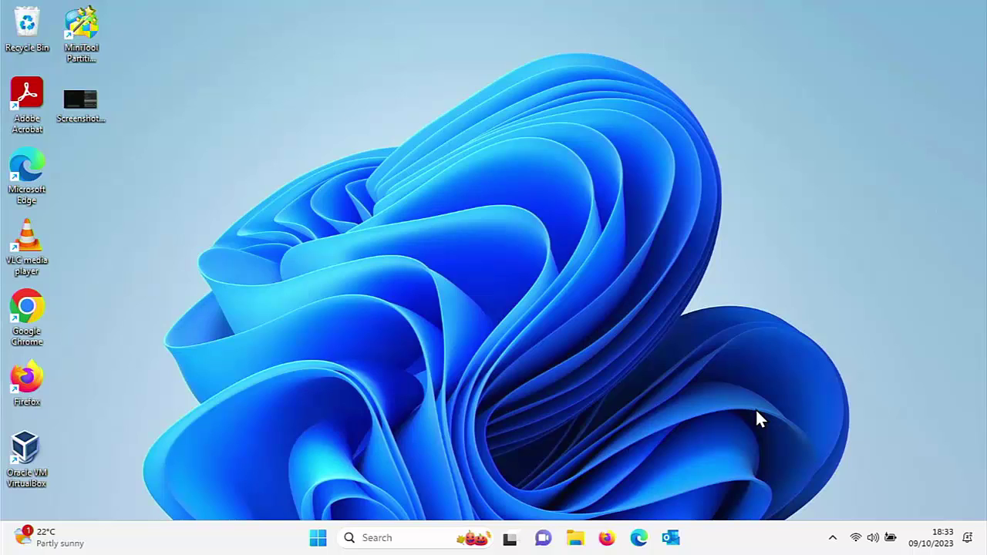
Open Microsoft Edge and go to grc.com.
click(644, 540)
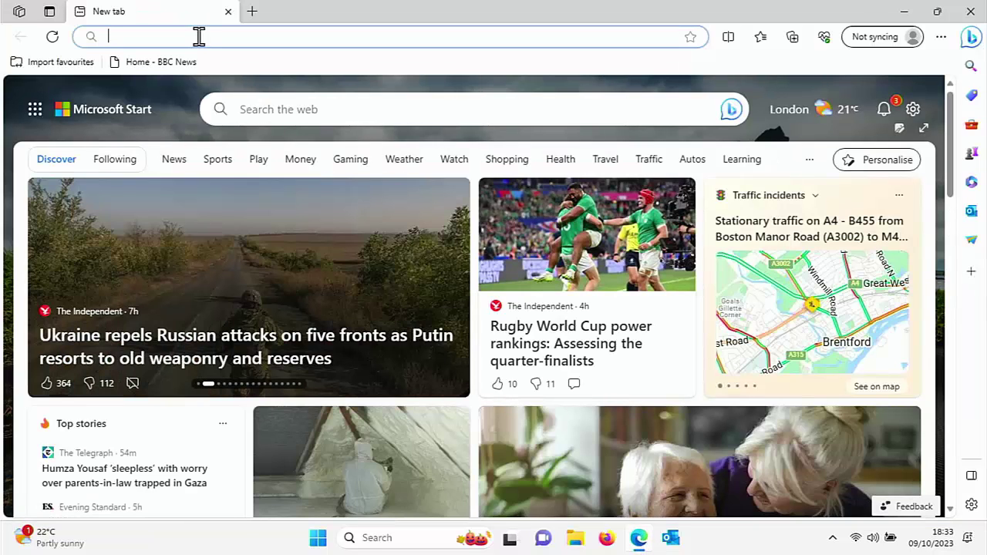
click(266, 112)
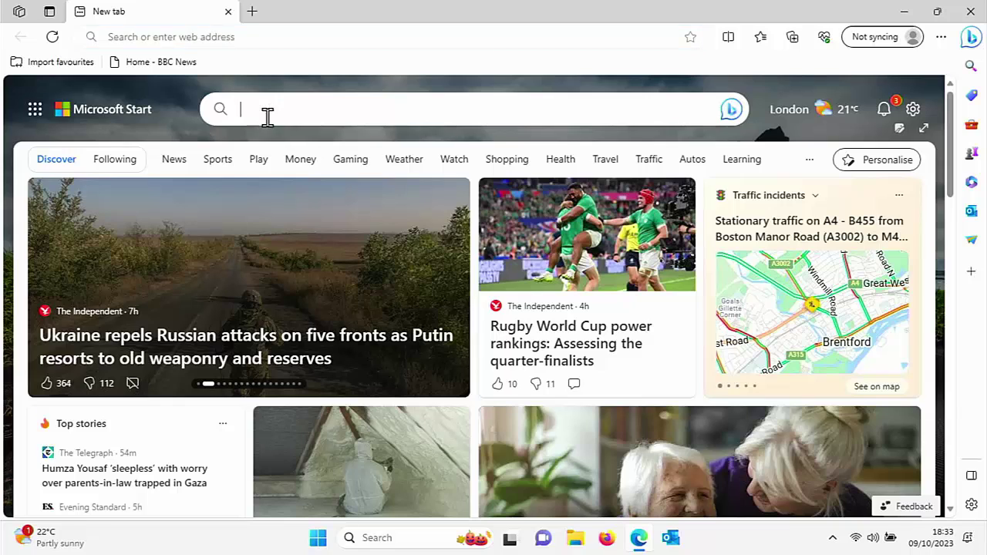
click(228, 34)
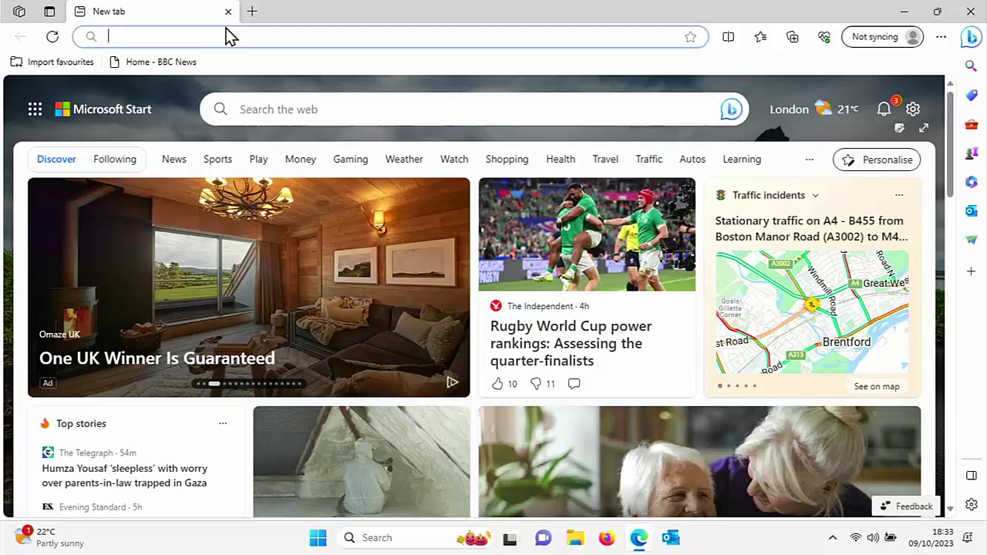
text(grc.com)
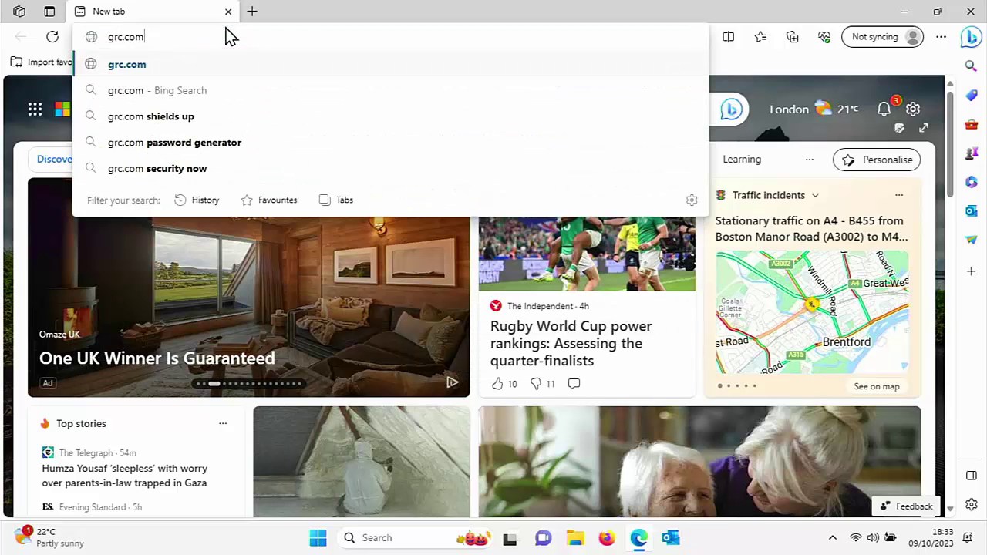
key(Return)
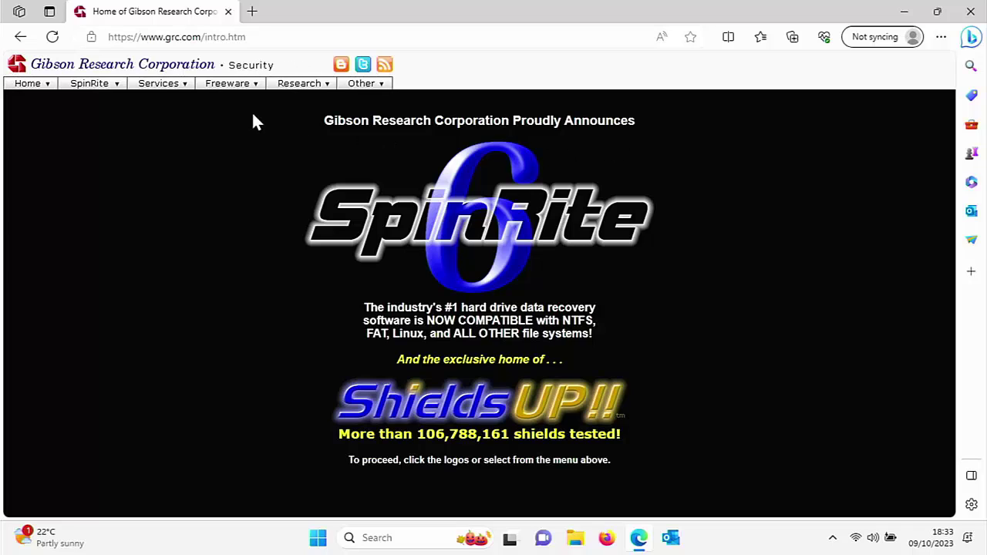
Open the ValiDrive page from the site's freeware utilities.
mouse_move(228, 85)
mouse_move(228, 123)
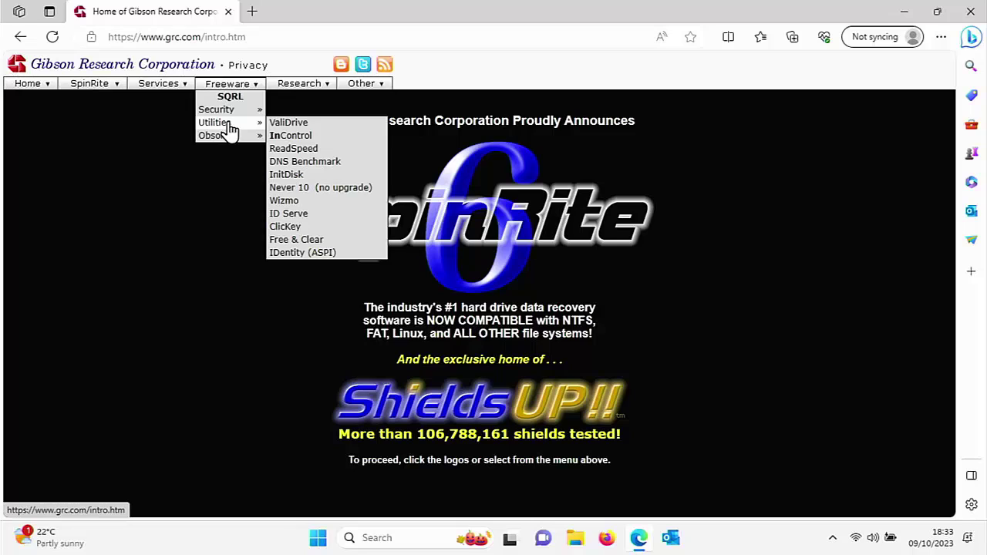
click(316, 124)
Read through the ValiDrive page, examining the sample drive maps, the pictured USB drives, the problem explanation and the sample report.
scroll(437, 194, down, 3)
scroll(438, 195, down, 3)
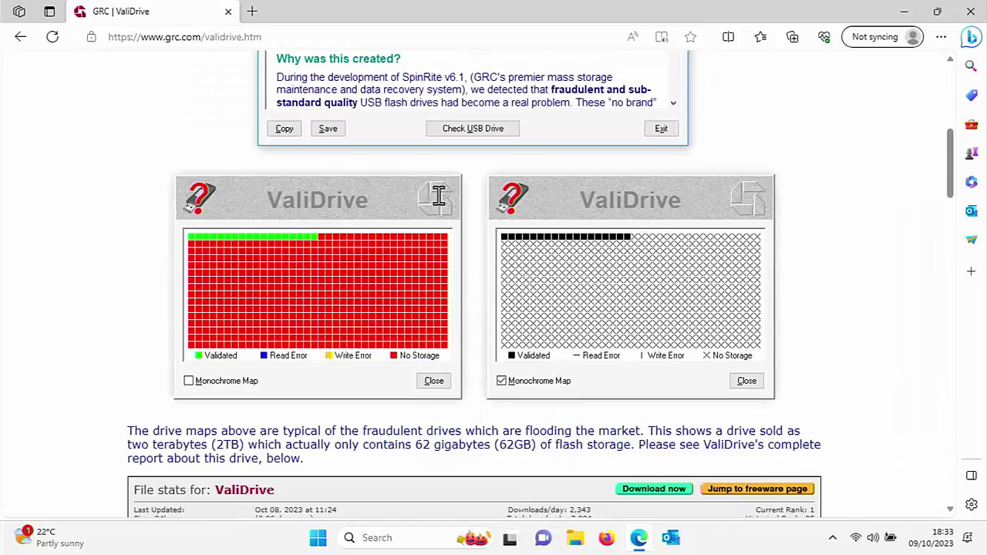
scroll(439, 197, down, 2)
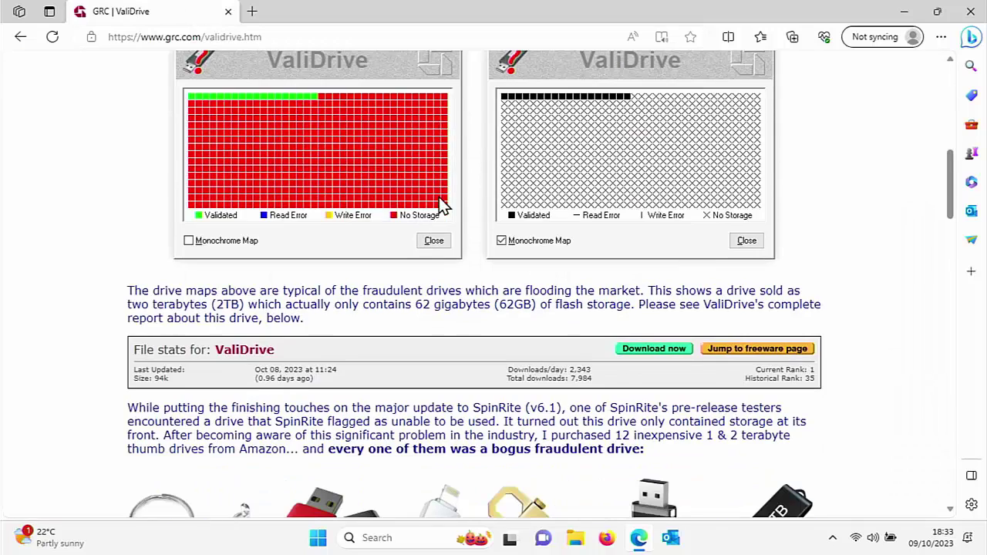
scroll(439, 202, down, 2)
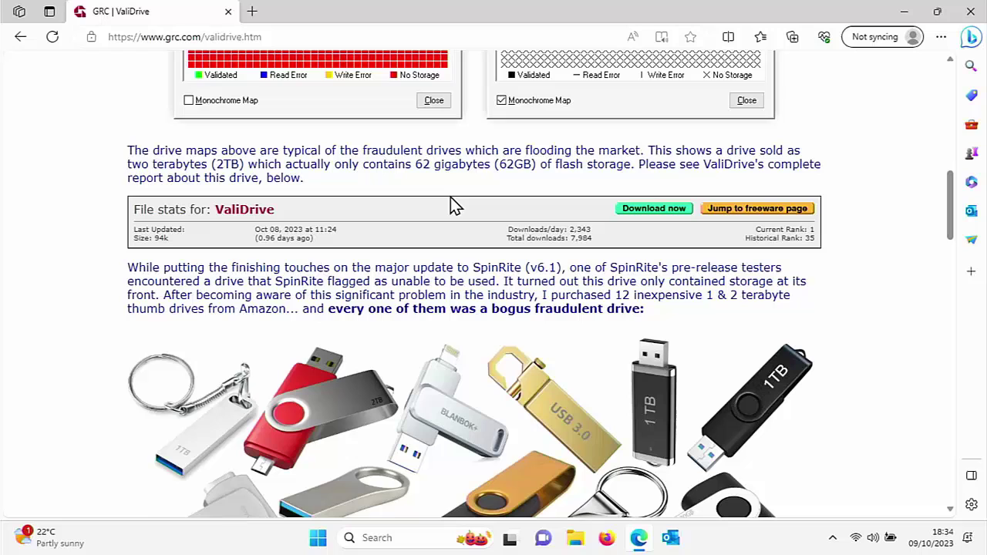
scroll(451, 197, down, 1)
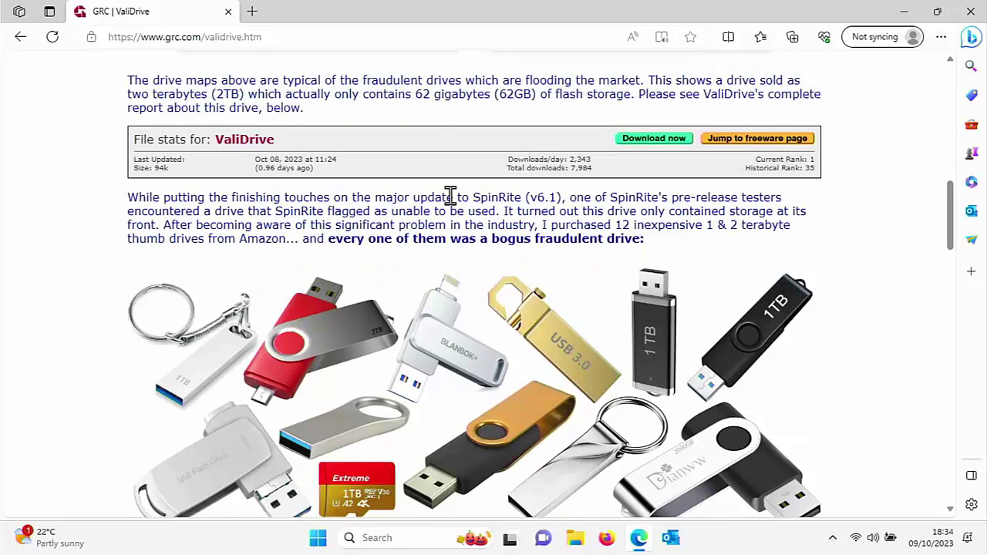
scroll(451, 198, down, 1)
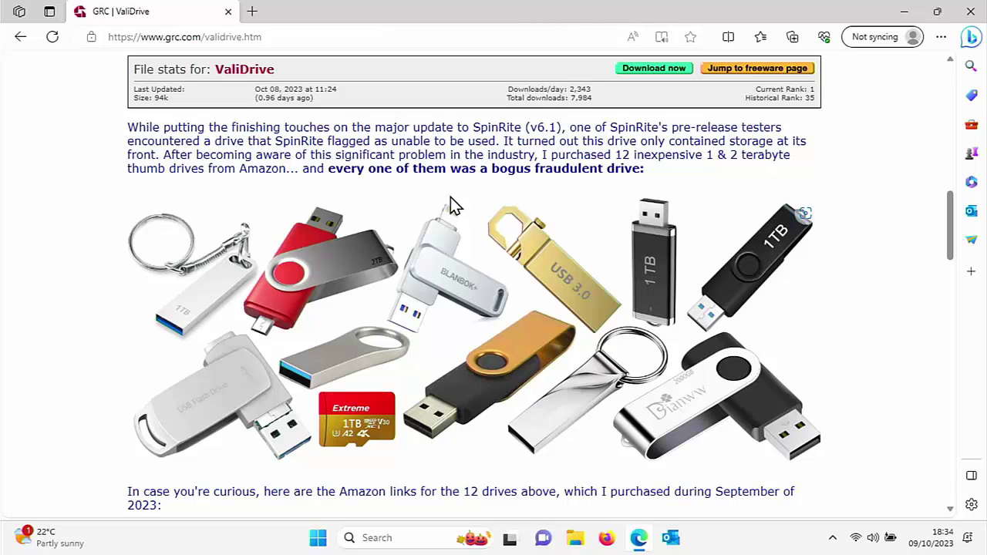
scroll(450, 197, down, 2)
scroll(451, 197, down, 2)
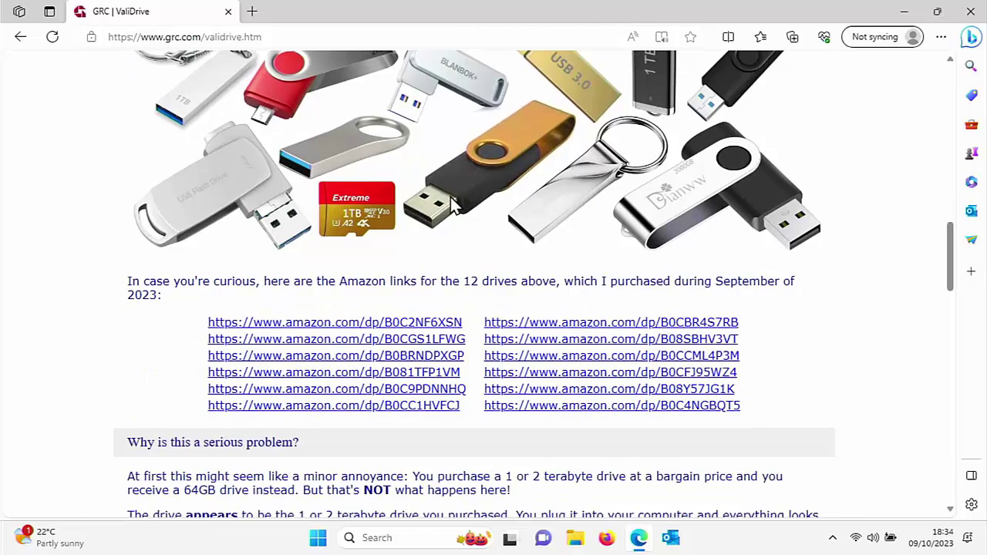
scroll(451, 199, down, 1)
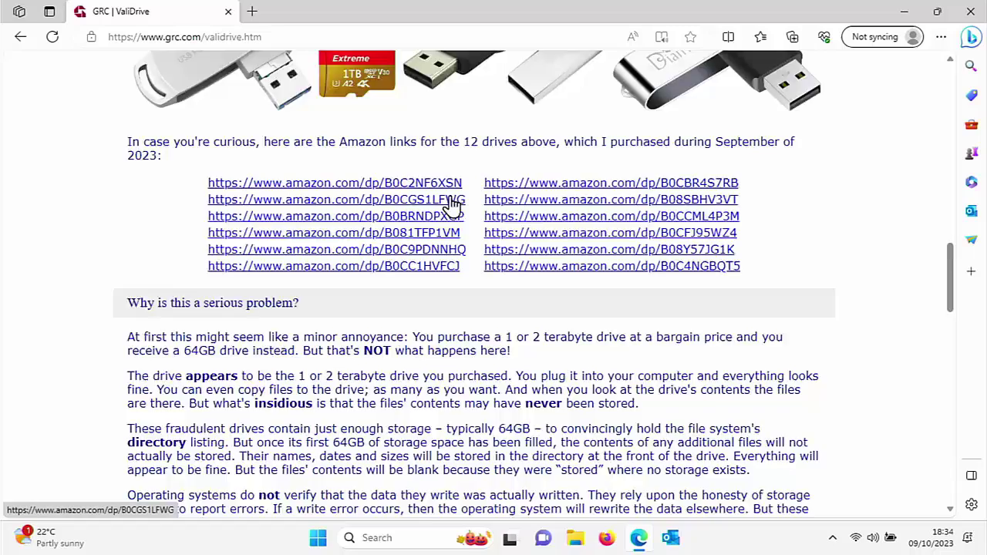
scroll(451, 197, down, 2)
scroll(450, 196, down, 2)
scroll(450, 197, down, 3)
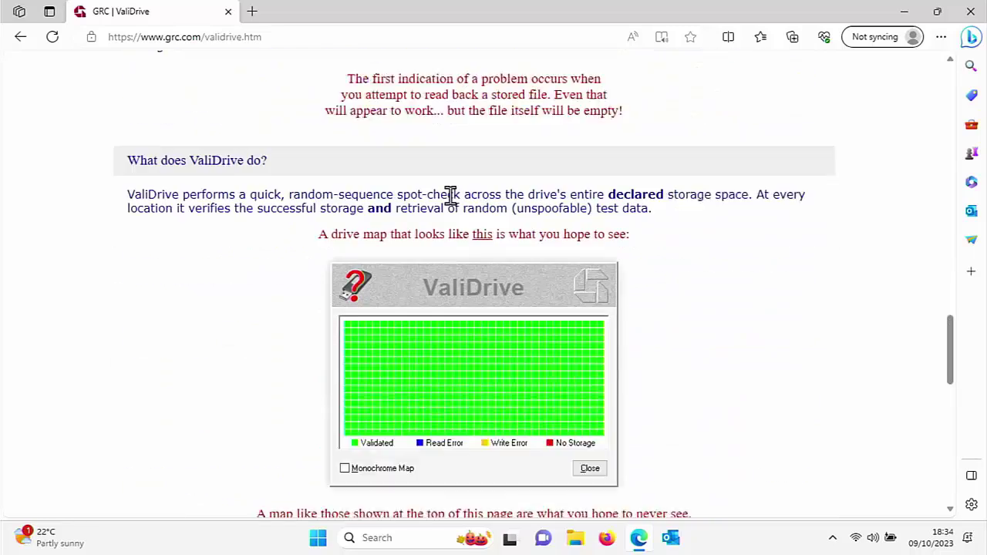
scroll(451, 196, down, 1)
scroll(450, 197, down, 2)
scroll(450, 197, down, 1)
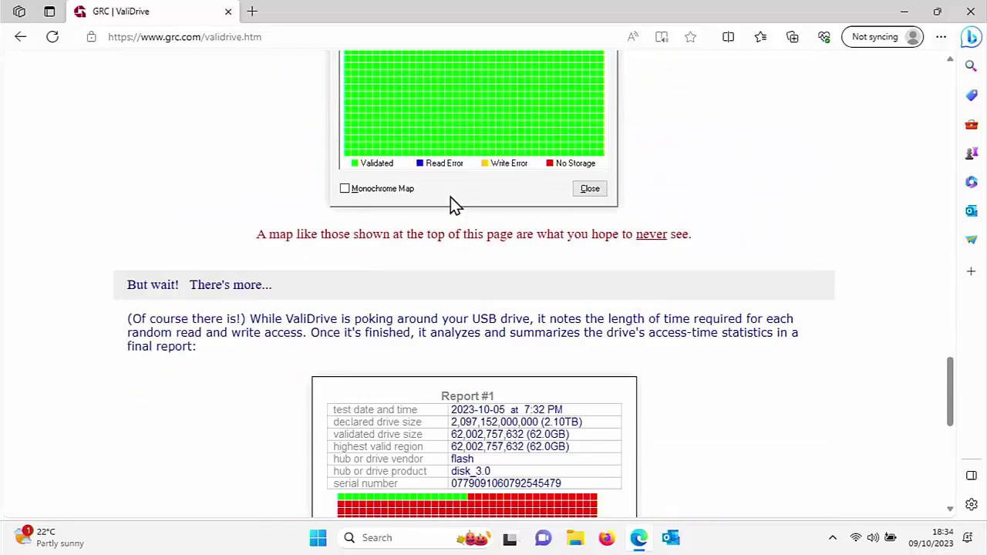
scroll(450, 197, down, 6)
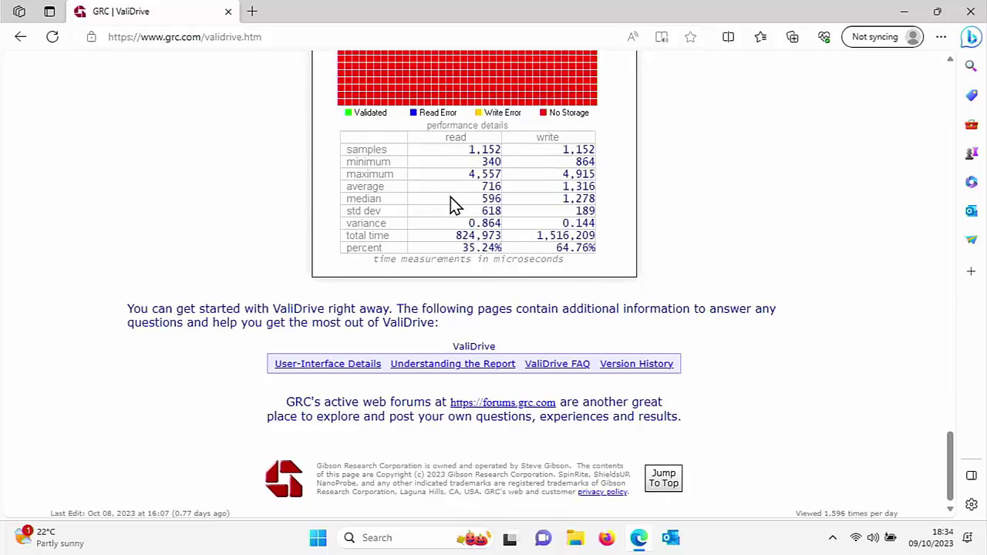
Download validrive.exe from the file stats section and run it, allowing it to make changes to the device.
scroll(450, 197, up, 20)
scroll(455, 207, up, 1)
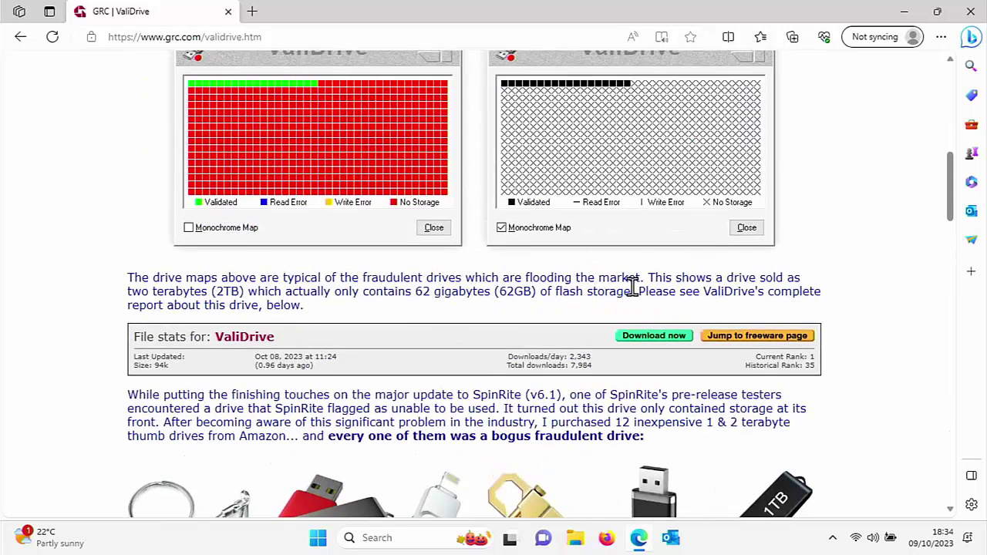
click(654, 341)
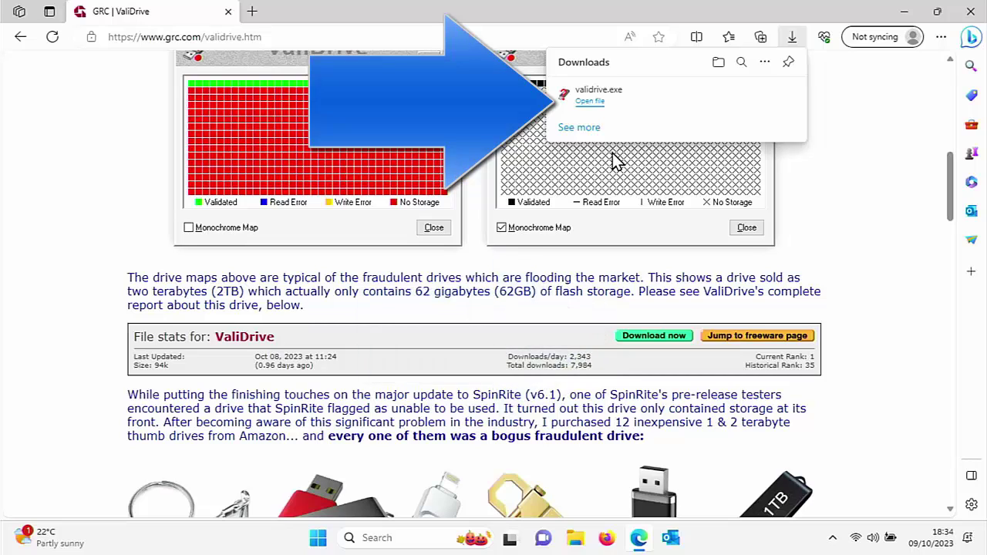
click(596, 108)
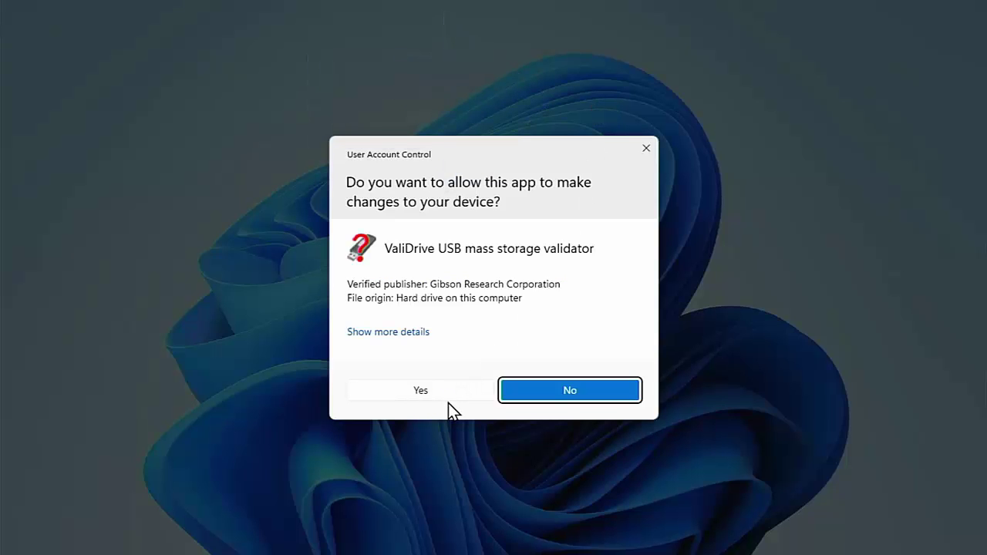
click(451, 397)
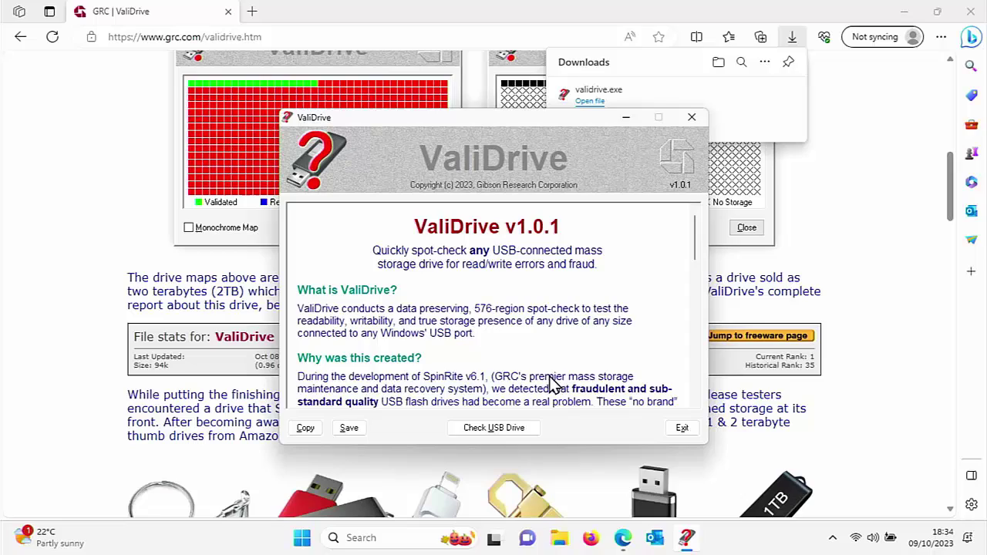
Skim ValiDrive's introduction, then check for the connected USB drive and start validating drive D:.
scroll(552, 382, down, 10)
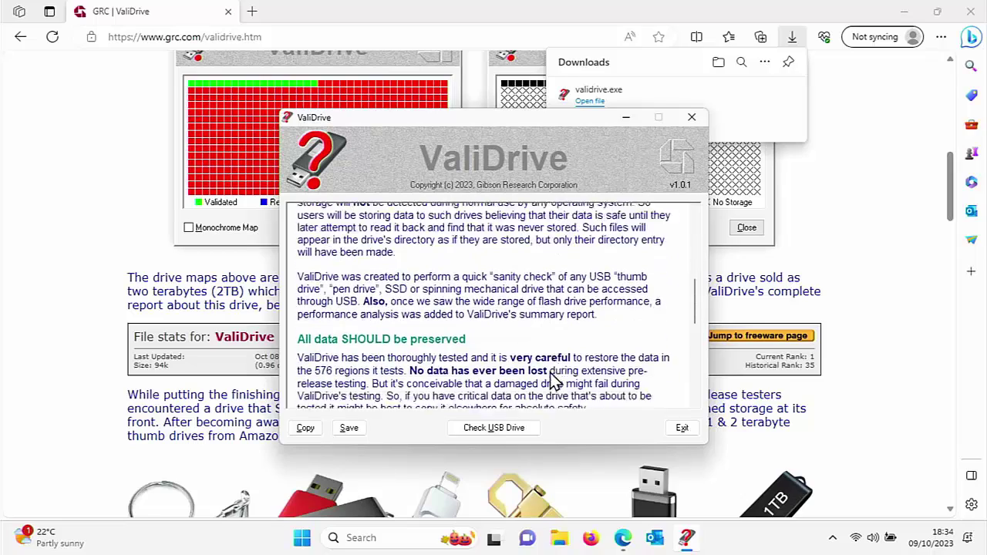
scroll(552, 382, down, 8)
scroll(551, 382, up, 18)
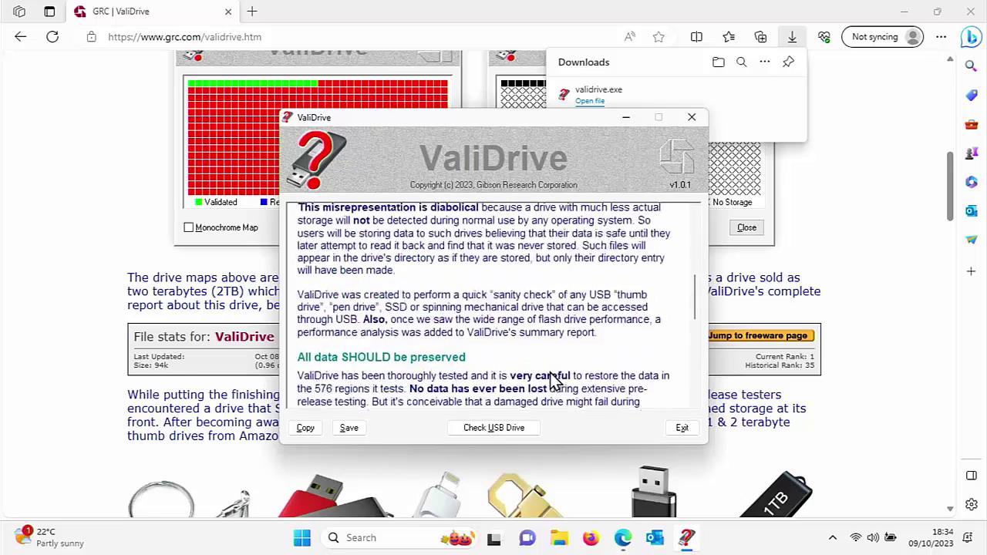
click(503, 431)
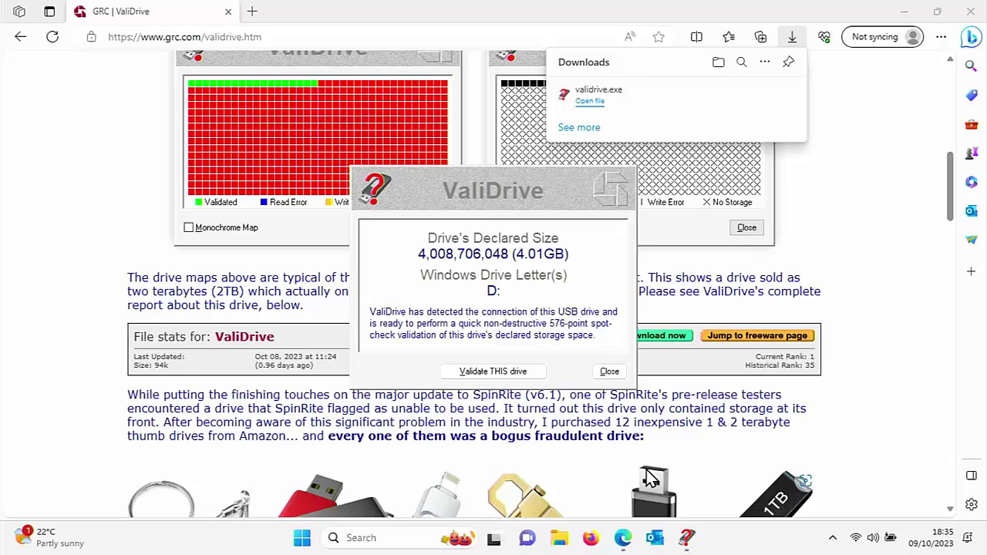
click(523, 372)
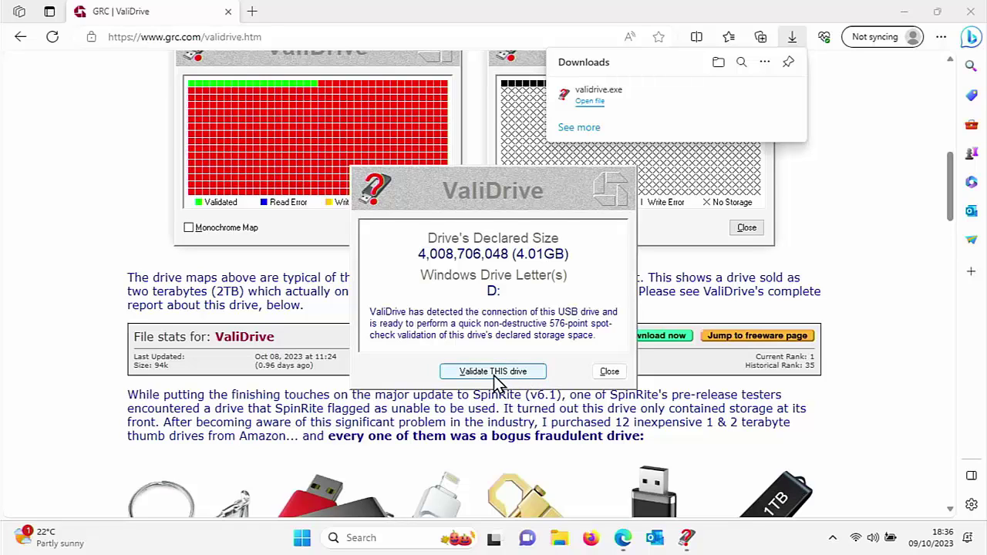
click(494, 372)
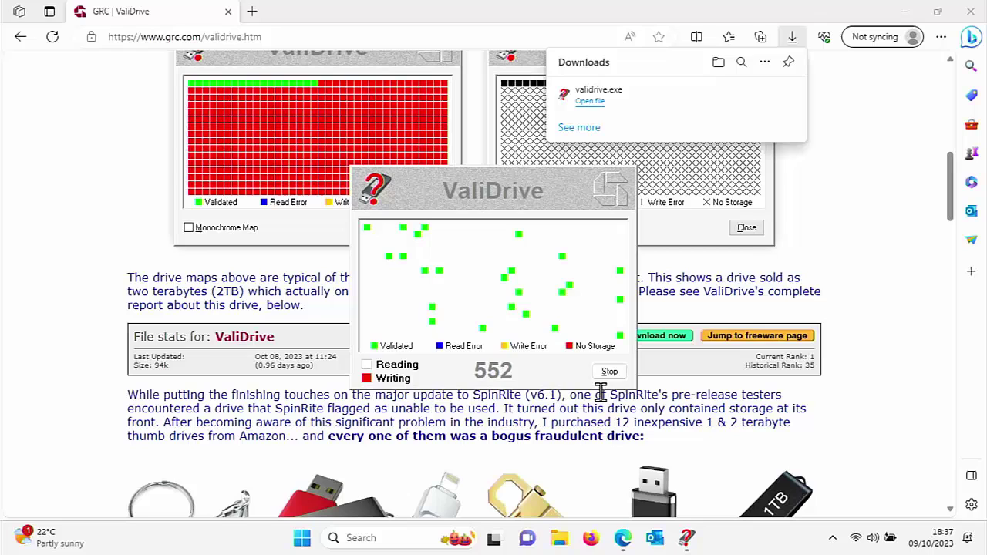
Compare the sample drive maps on the ValiDrive web page, and return to the running drive validation.
click(600, 393)
scroll(441, 393, up, 2)
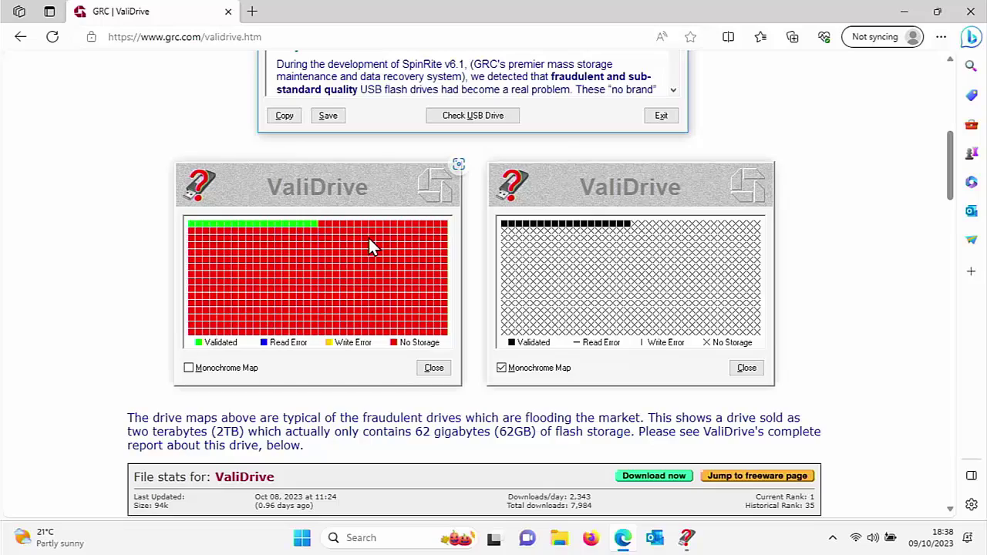
scroll(369, 239, down, 8)
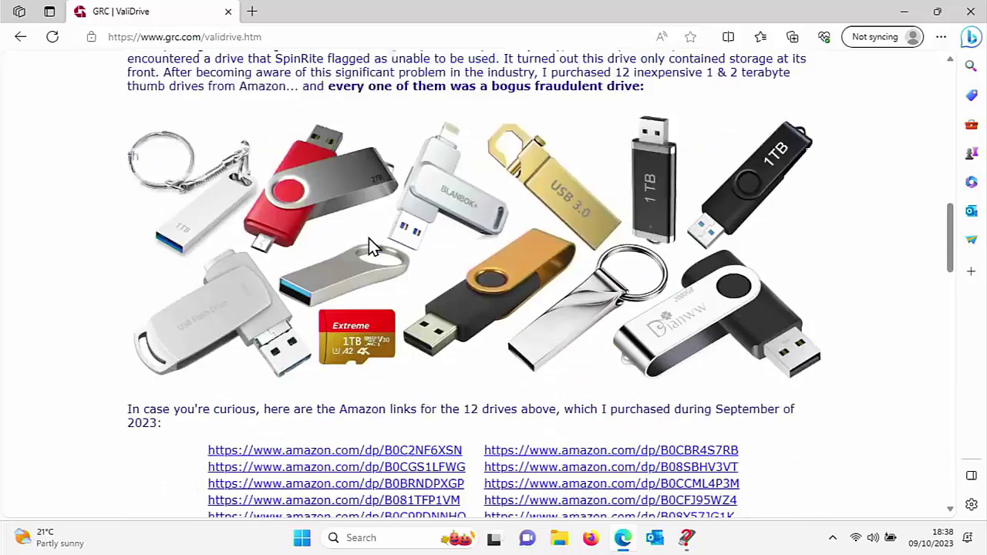
scroll(369, 240, down, 6)
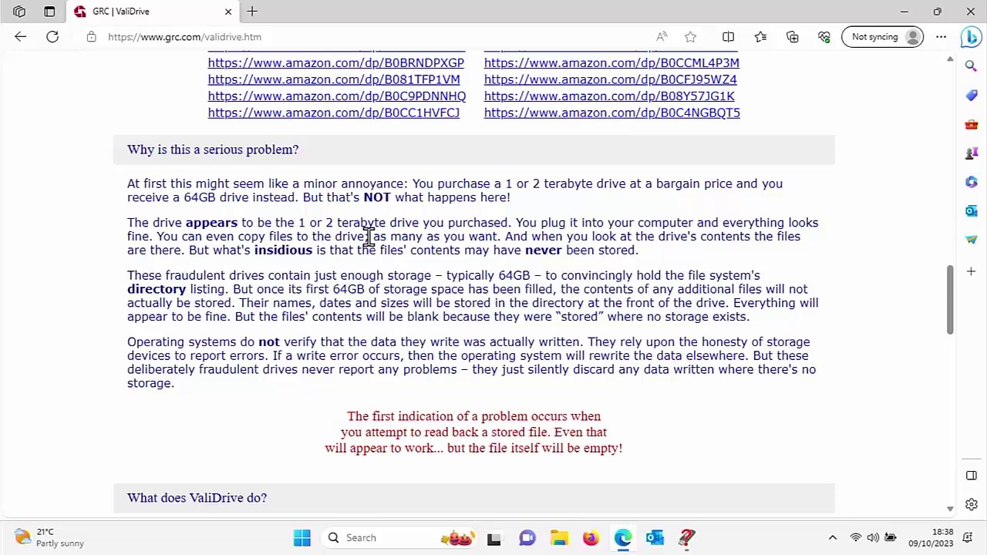
scroll(368, 238, down, 3)
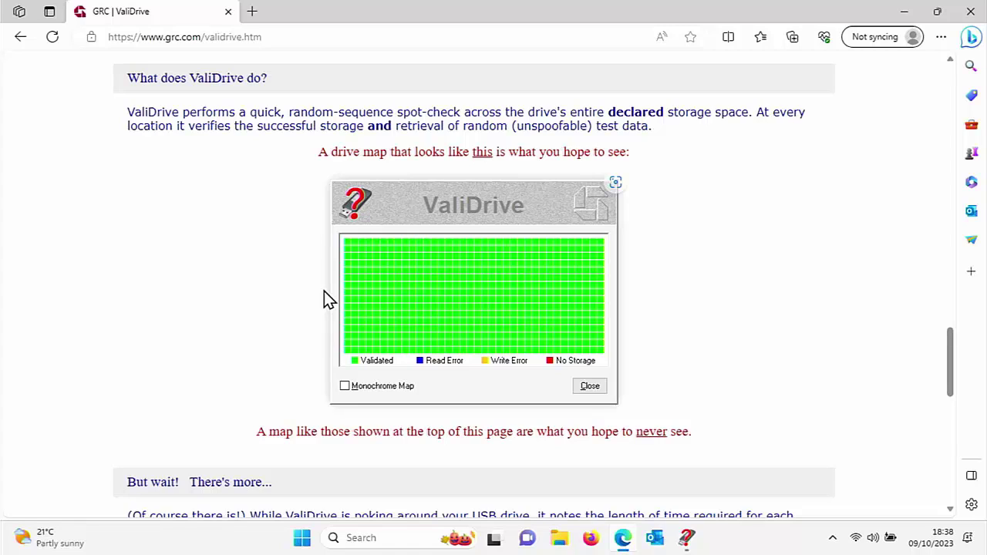
click(689, 538)
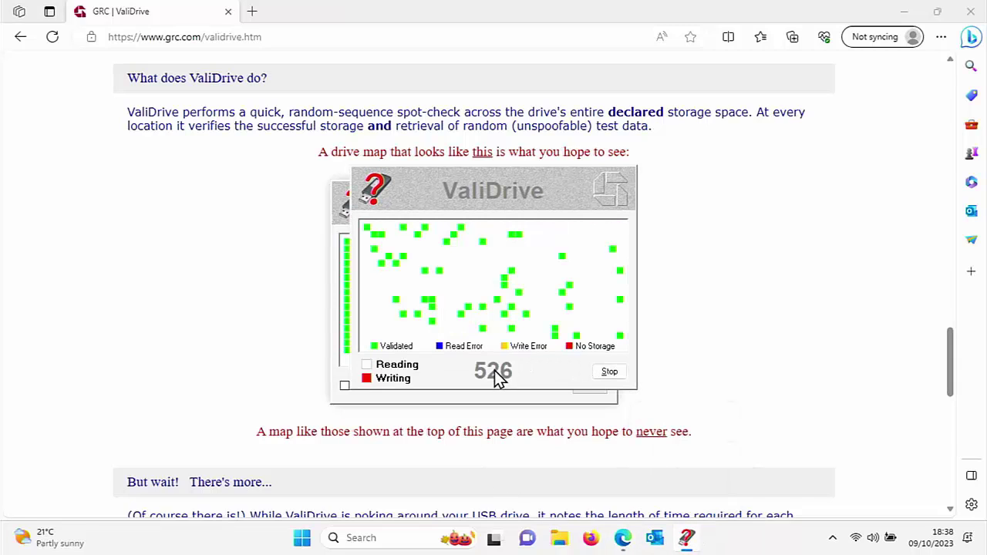